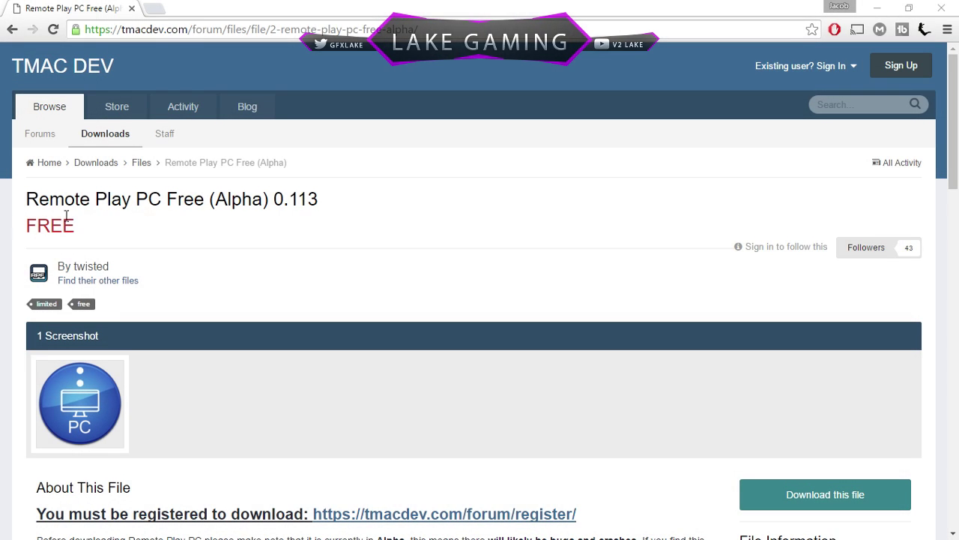
- Examine the title, price, feature list and minimum requirements on the Remote Play PC Free (Alpha) download page
left_click_drag(30, 197, 321, 202)
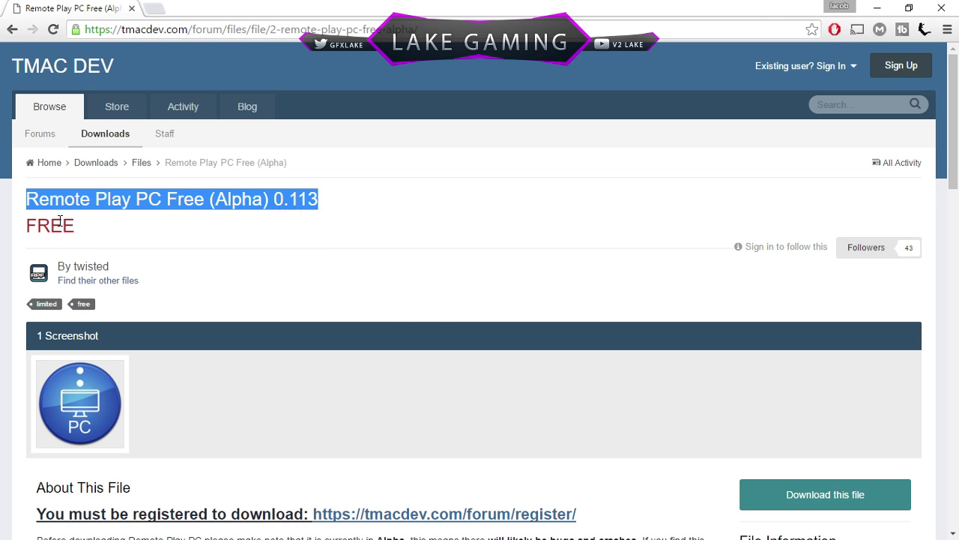
left_click(94, 241)
left_click_drag(86, 230, 13, 225)
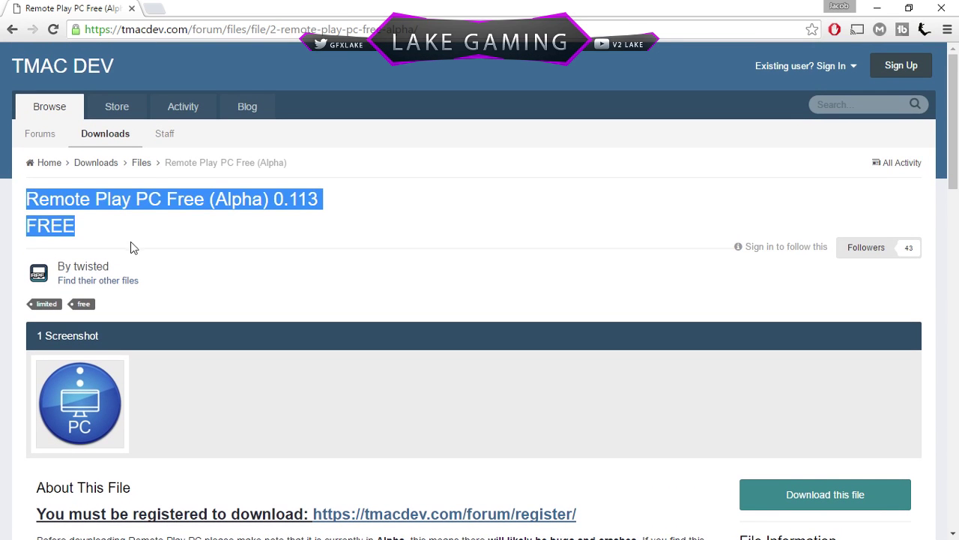
left_click(94, 238)
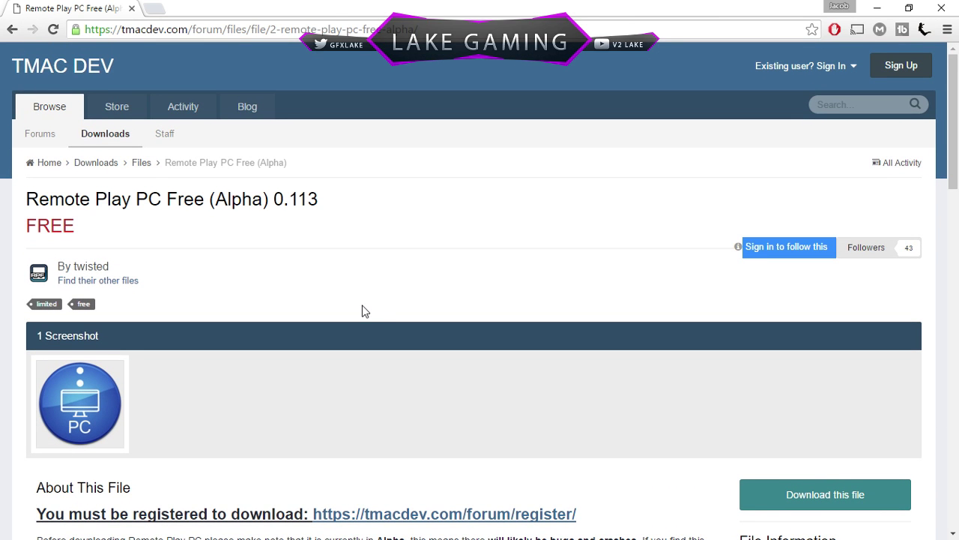
scroll(355, 313, "down", 1)
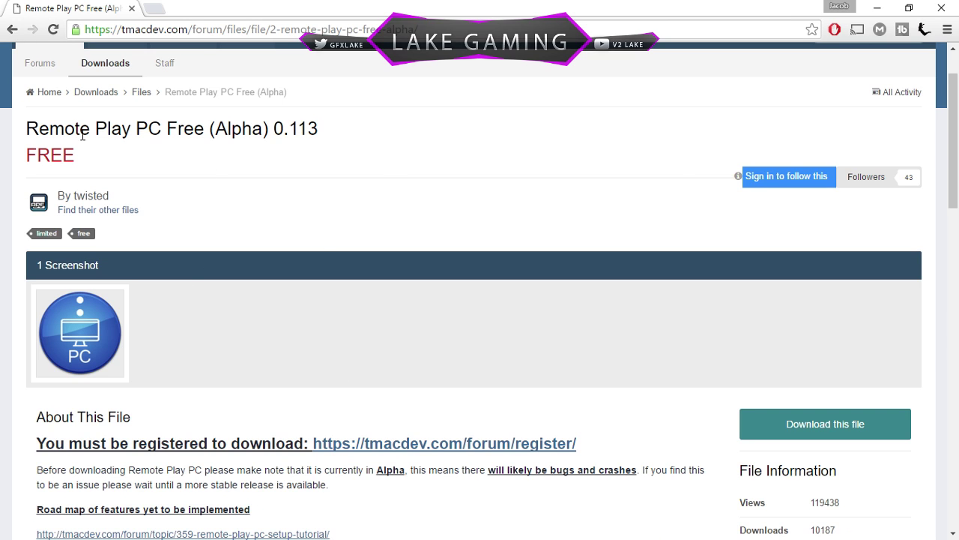
left_click_drag(319, 131, 22, 91)
left_click(268, 168)
scroll(355, 261, "down", 4)
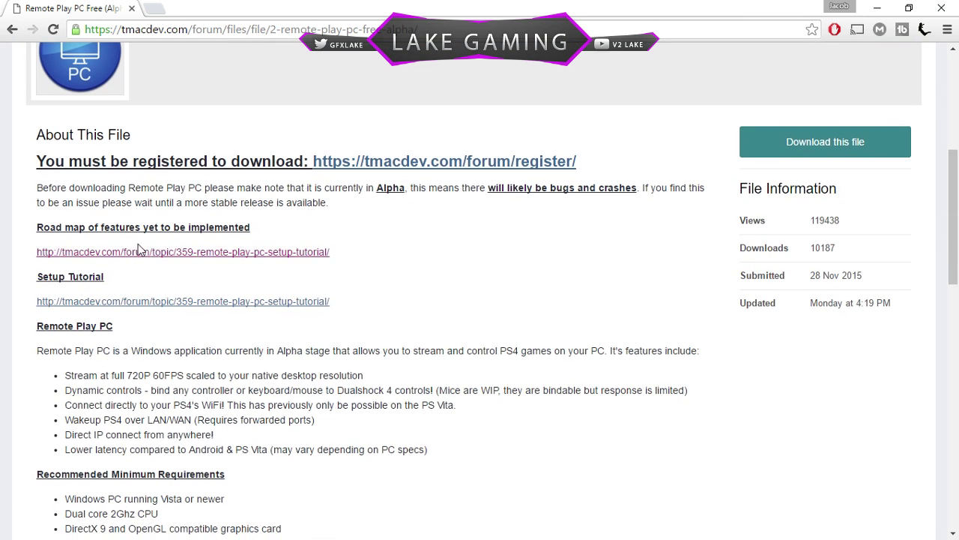
left_click_drag(126, 377, 182, 367)
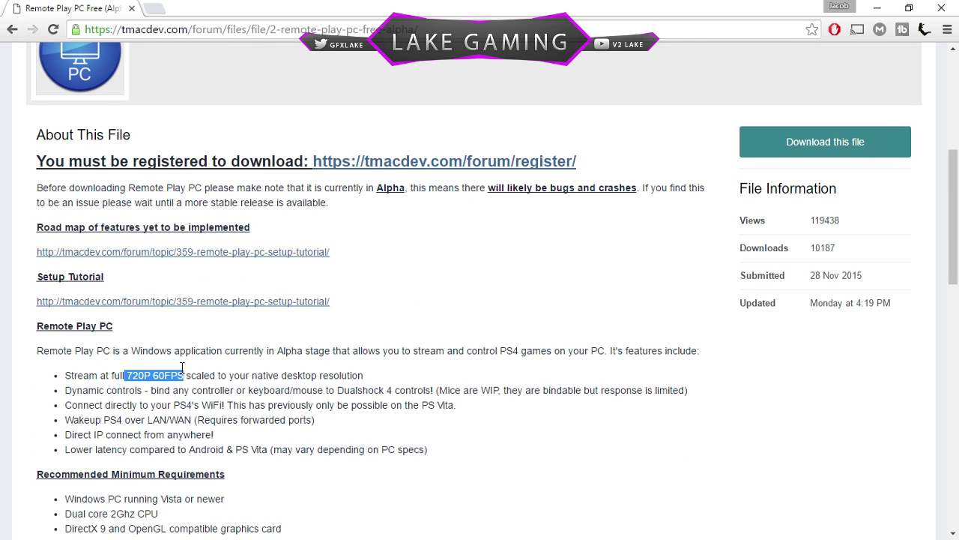
scroll(311, 353, "down", 2)
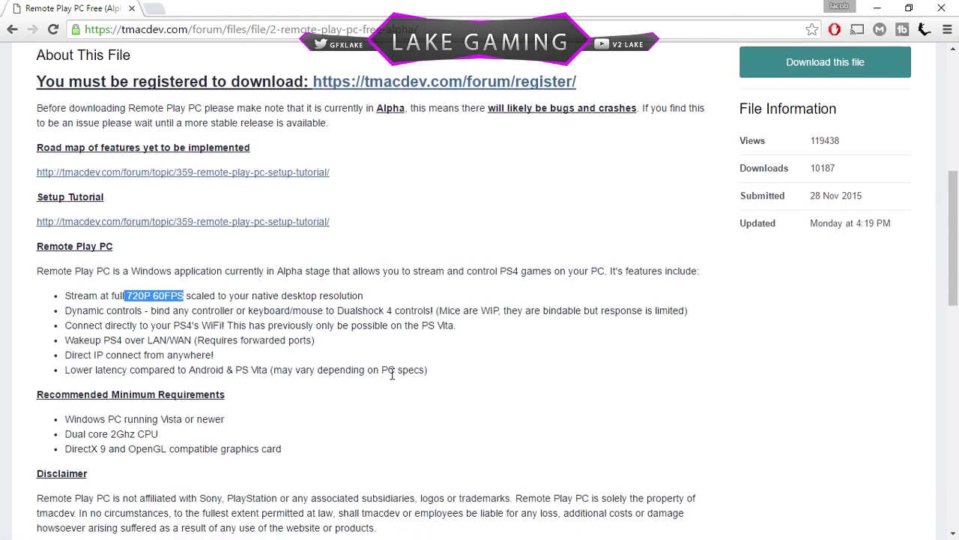
left_click_drag(440, 248, 216, 235)
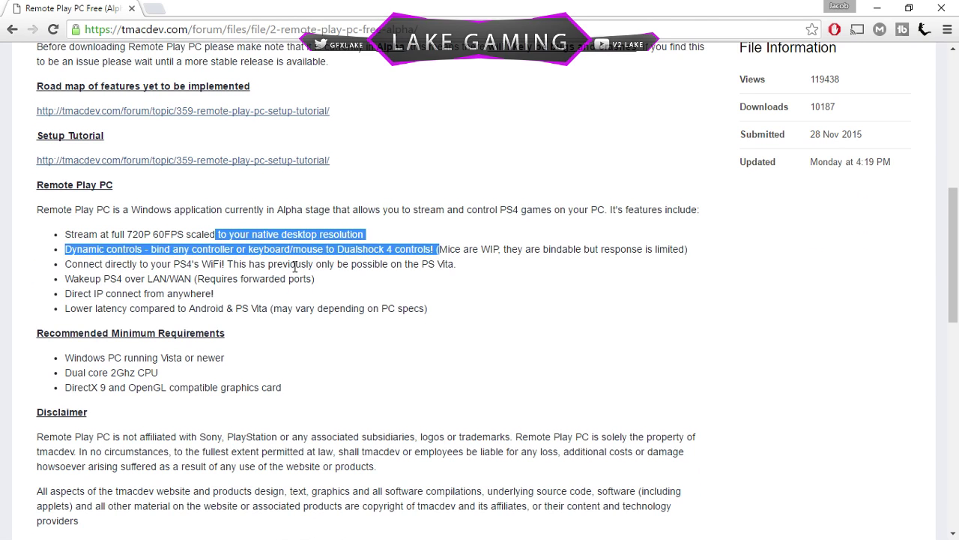
left_click(279, 305)
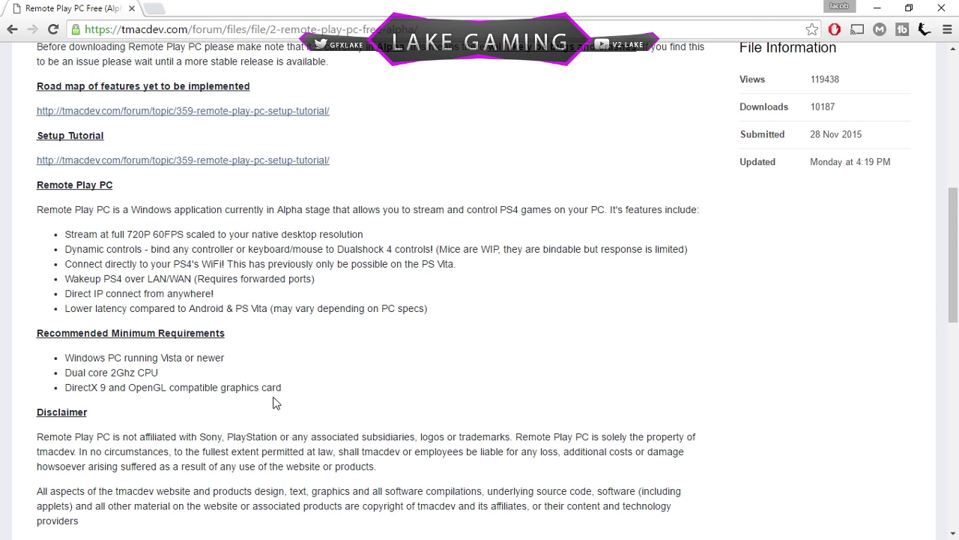
scroll(221, 212, "up", 5)
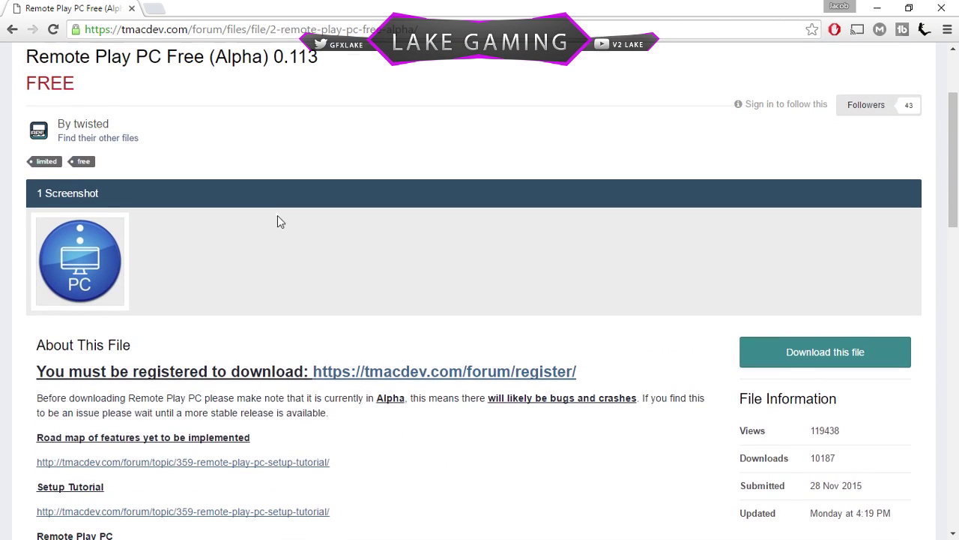
scroll(76, 47, "up", 2)
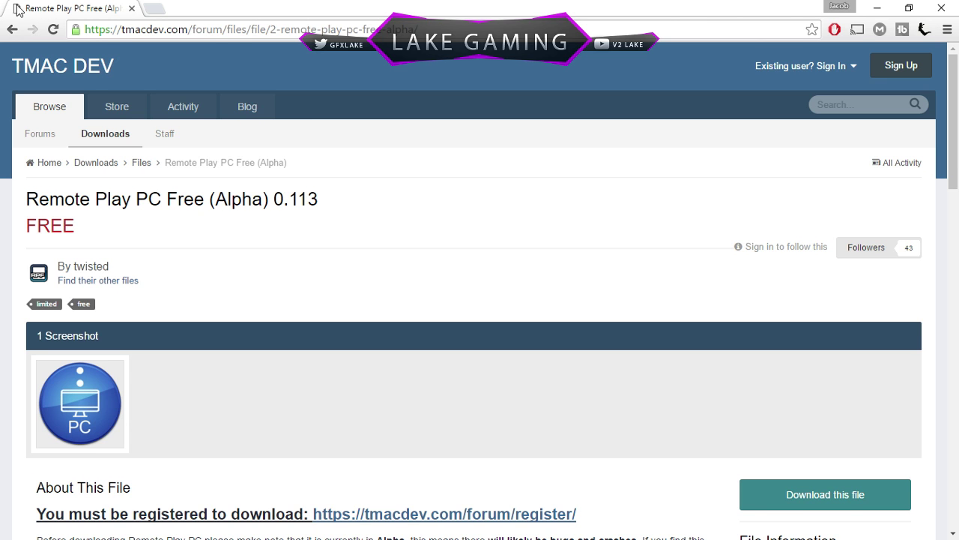
- Read the What's New in Version 0.113 notes, focusing on the V1.12 controller fixes and the PS4 remote connection changes
scroll(300, 268, "down", 3)
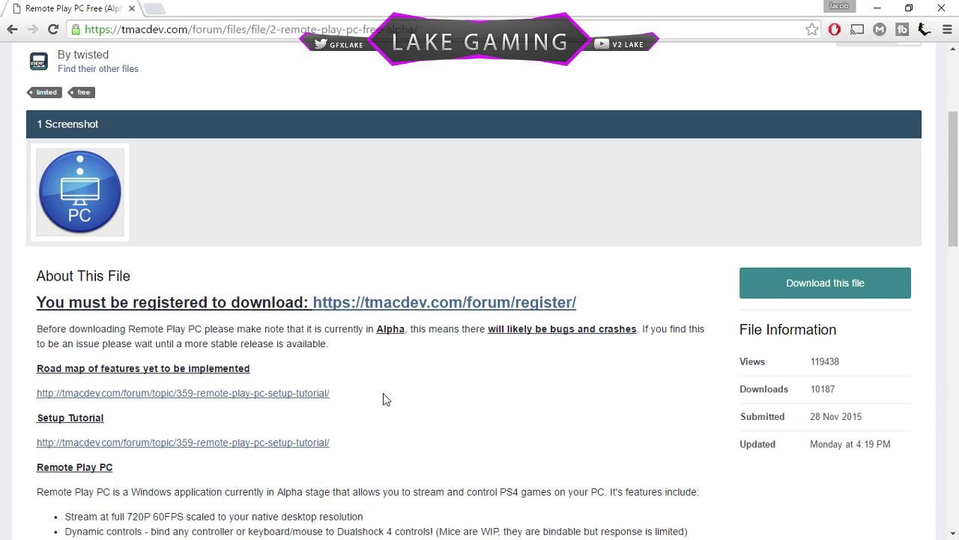
scroll(360, 419, "down", 5)
scroll(342, 293, "down", 2)
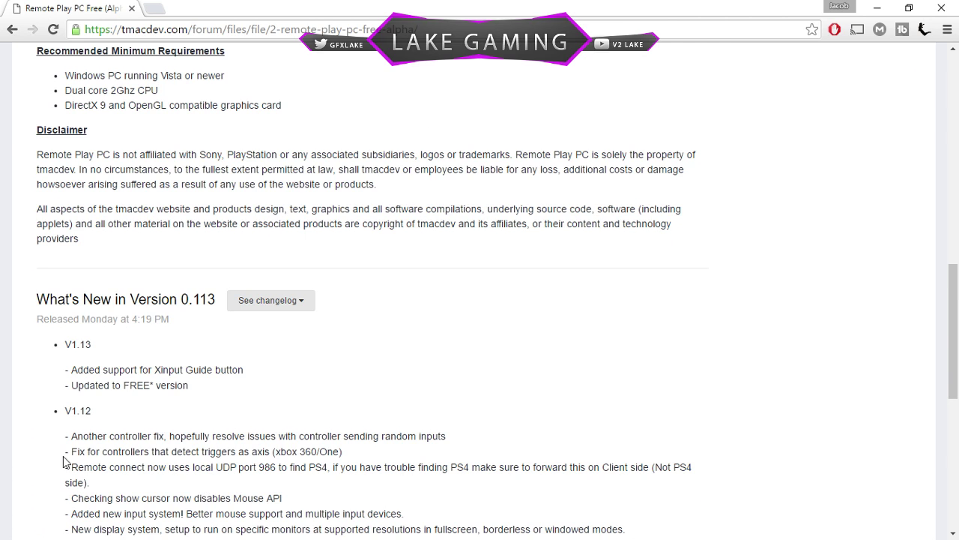
left_click_drag(85, 465, 331, 465)
left_click(275, 451)
left_click_drag(275, 452, 350, 456)
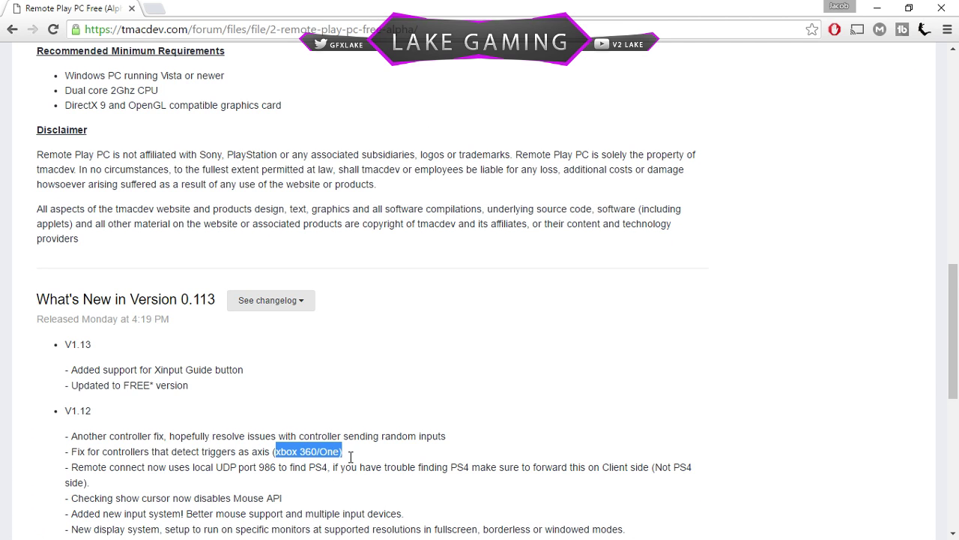
left_click(359, 445)
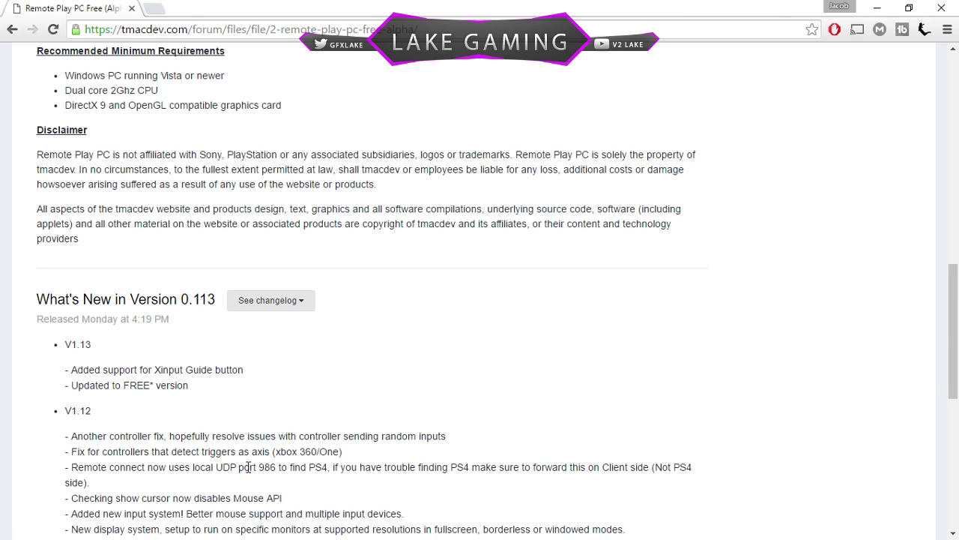
double_click(309, 466)
left_click(446, 461)
scroll(314, 439, "down", 3)
scroll(313, 442, "down", 4)
scroll(313, 443, "up", 6)
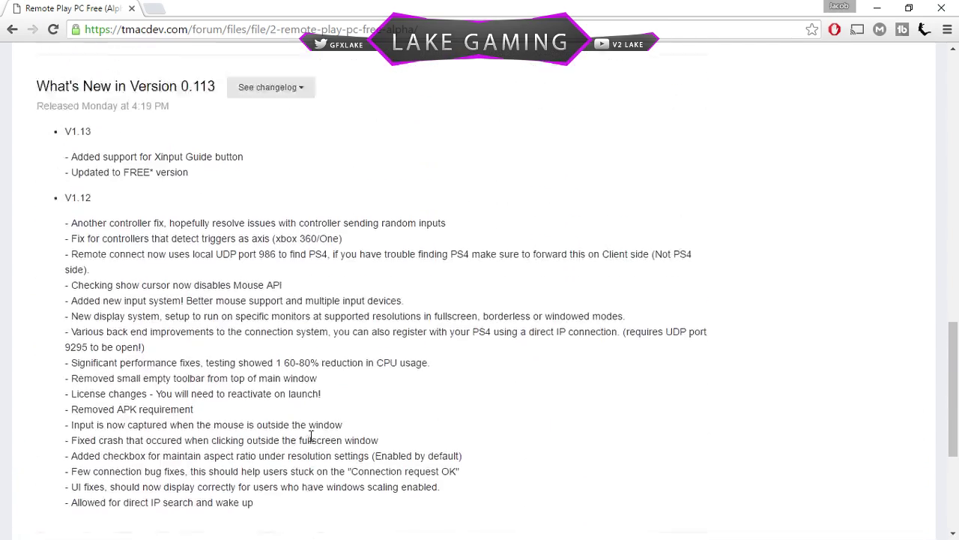
scroll(300, 450, "up", 6)
scroll(274, 460, "down", 7)
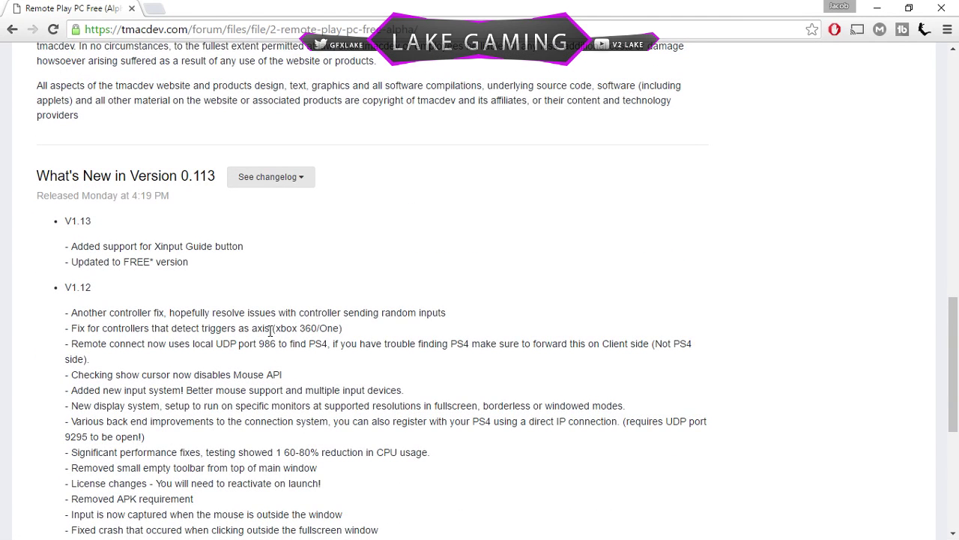
mouse_move(270, 330)
left_mouse_down()
mouse_move(347, 328)
mouse_move(273, 331)
left_mouse_up()
left_click(328, 330)
left_click(387, 337)
scroll(187, 263, "up", 10)
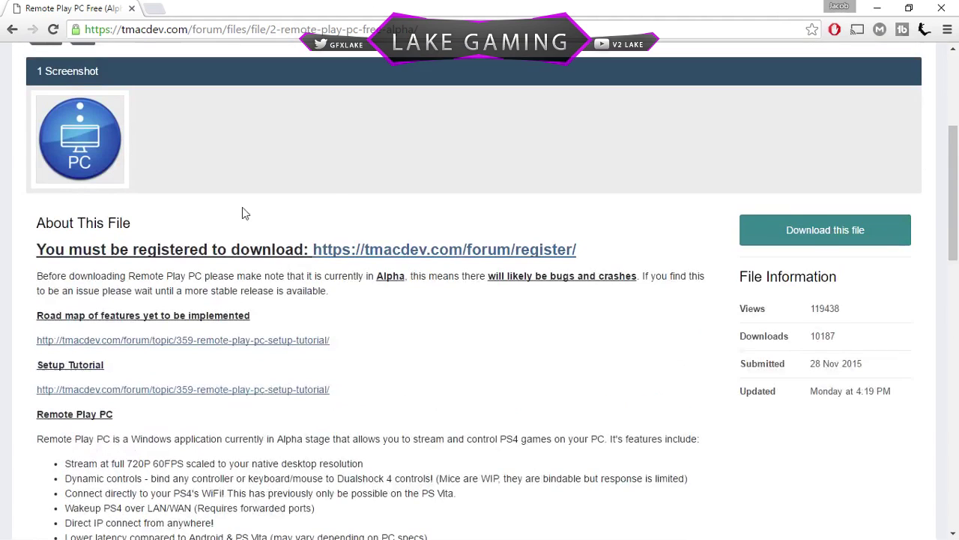
scroll(242, 214, "up", 2)
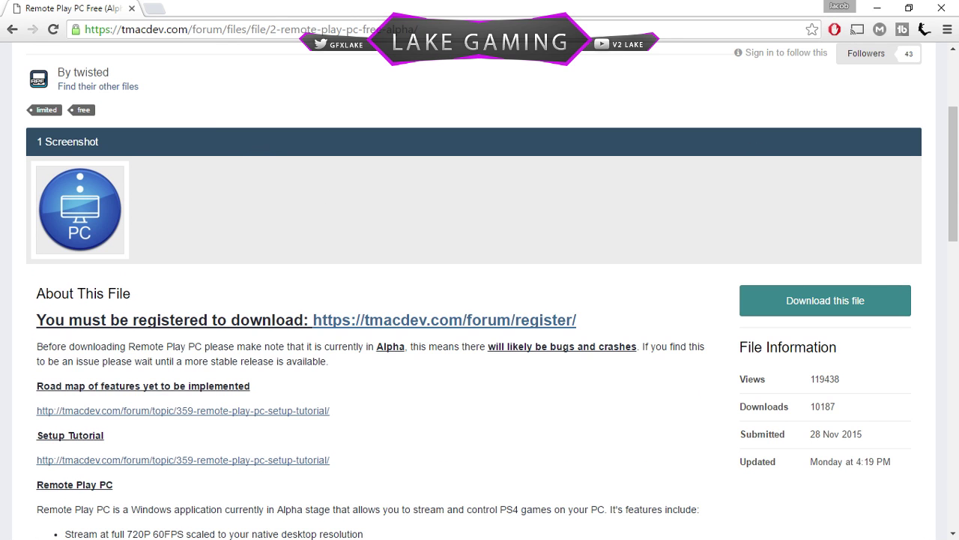
- Switch from the browser to Remote Play PC and dismiss the PS4 Connect dialog
left_click(877, 8)
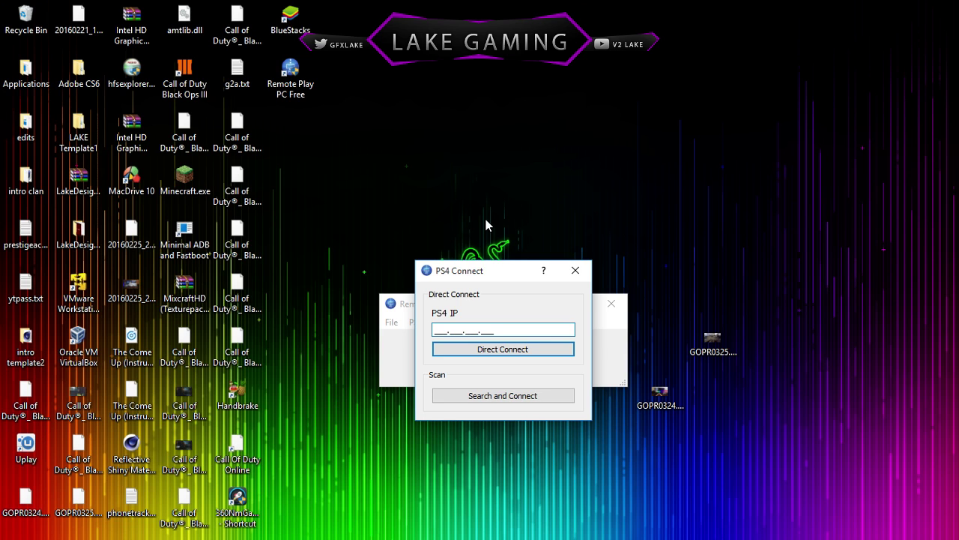
type("0")
left_click(576, 272)
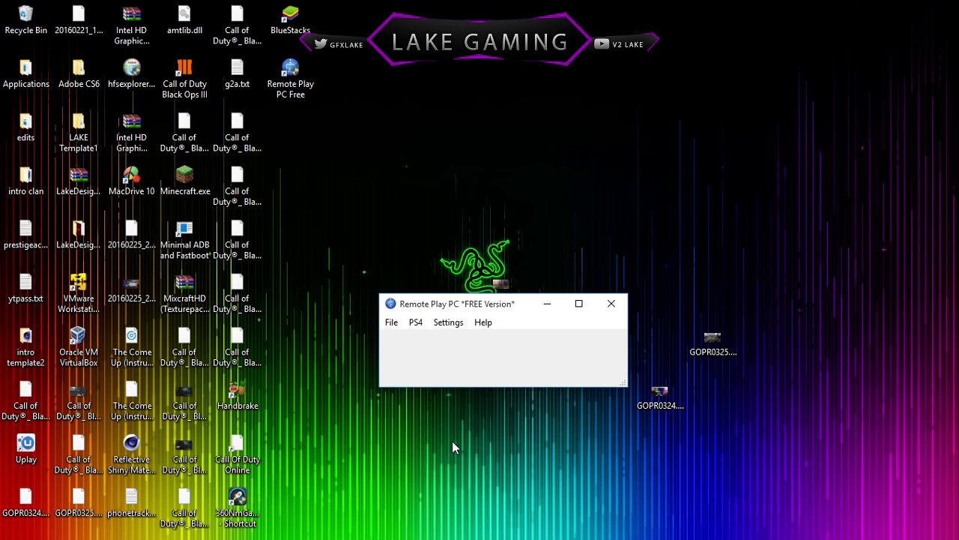
- Open the Display Settings and set the Remote Play resolution to 720p and the frame rate to 30 FPS
left_click(448, 323)
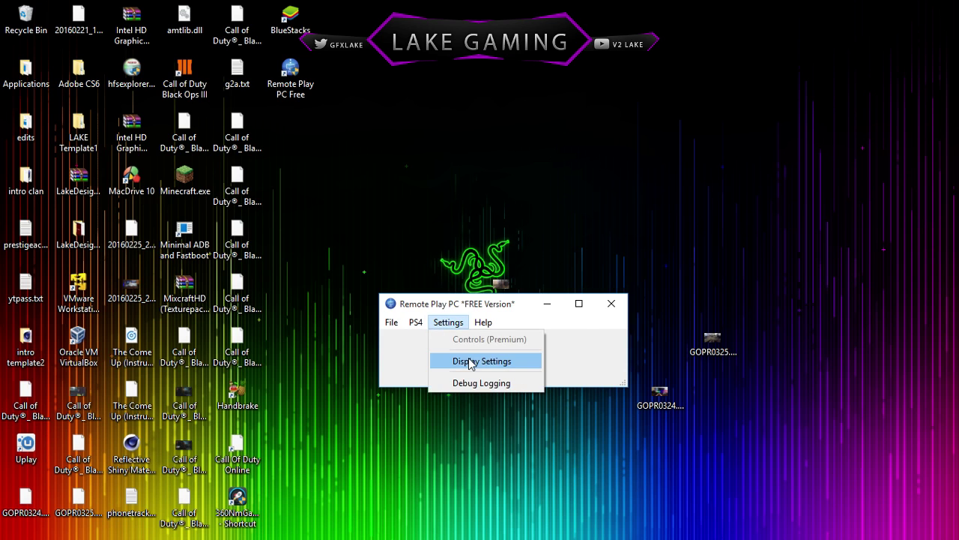
left_click(470, 363)
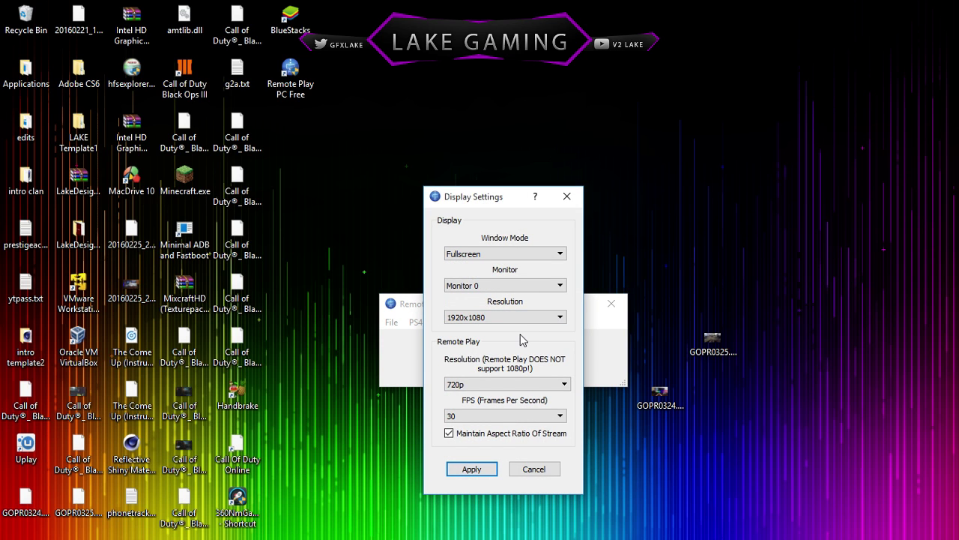
left_click(494, 385)
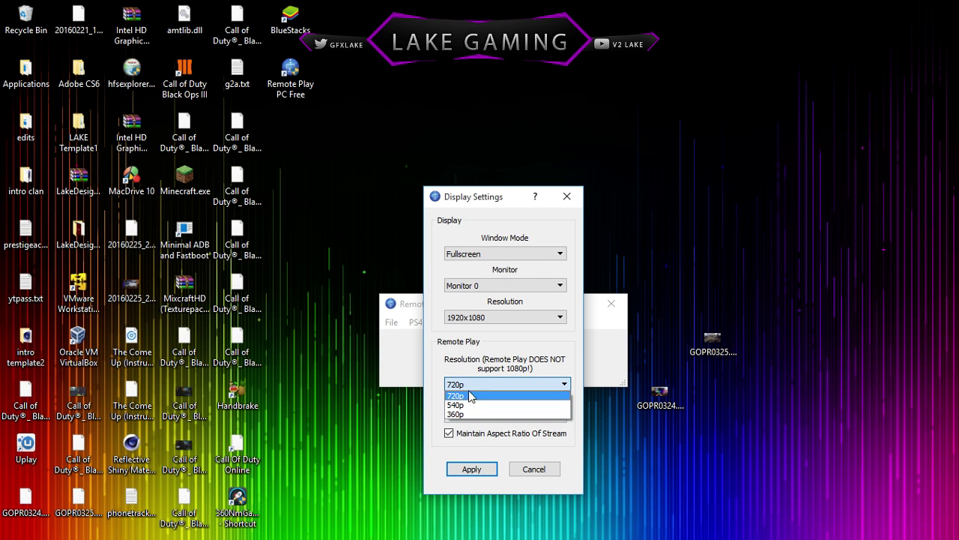
left_click(470, 396)
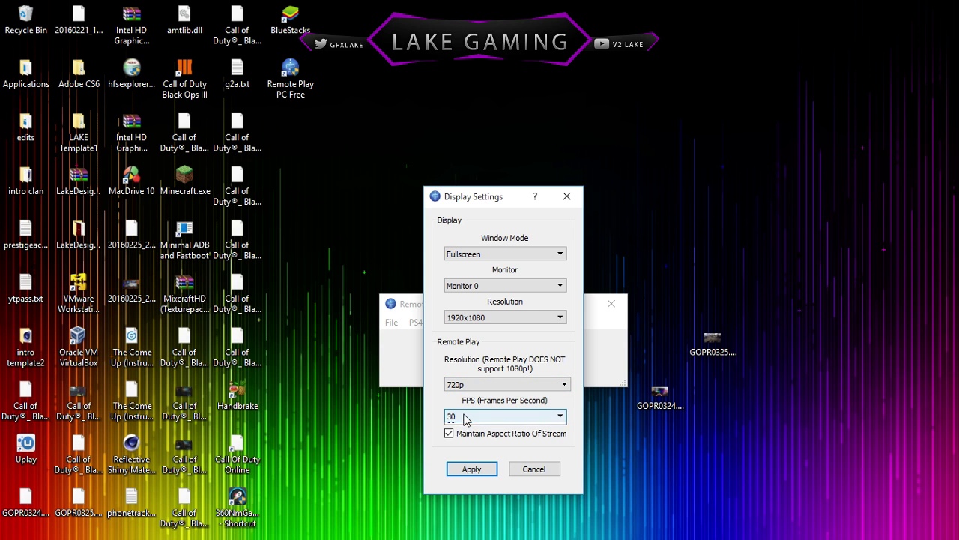
left_click(463, 418)
left_click(457, 423)
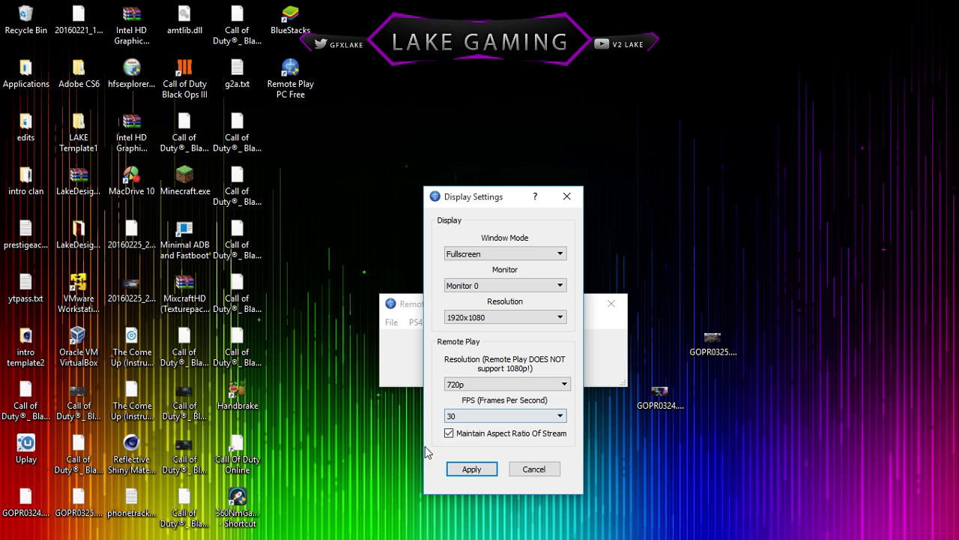
left_click(470, 417)
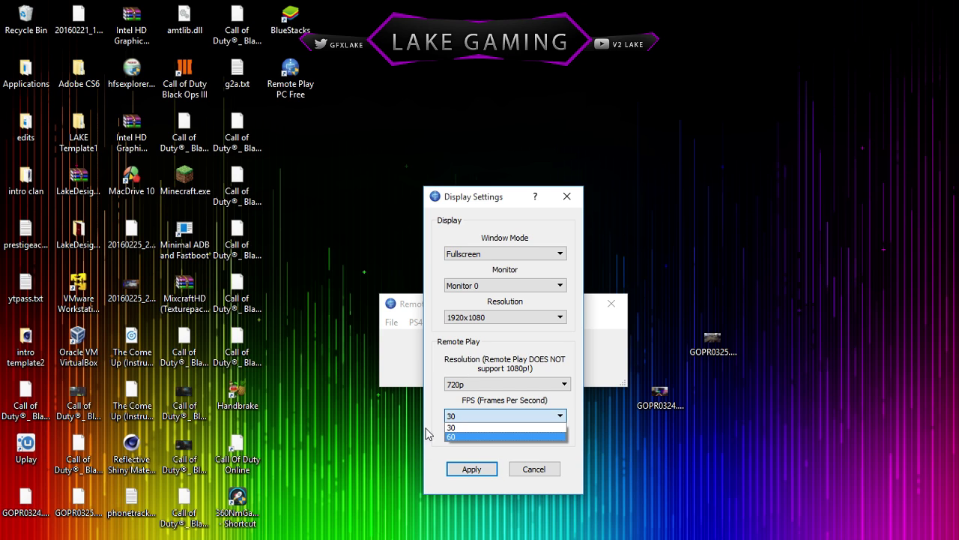
left_click(489, 438)
left_click(489, 420)
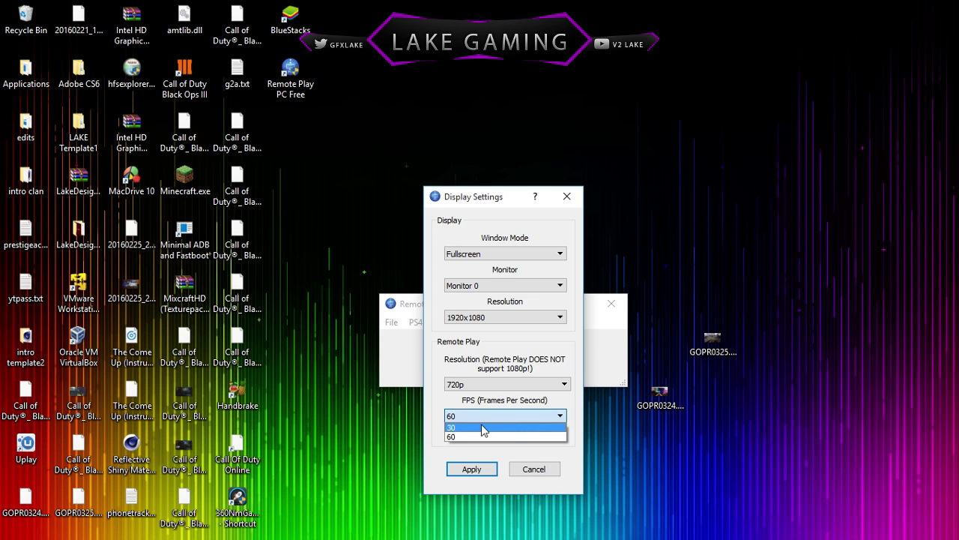
left_click(483, 428)
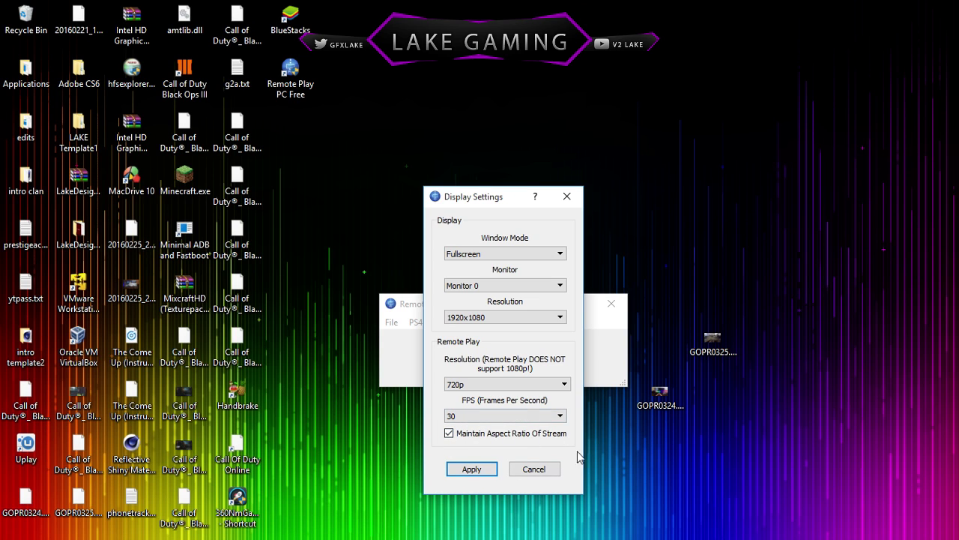
- Disable Maintain Aspect Ratio Of Stream and keep the display resolution at 1920x1080
left_click(459, 436)
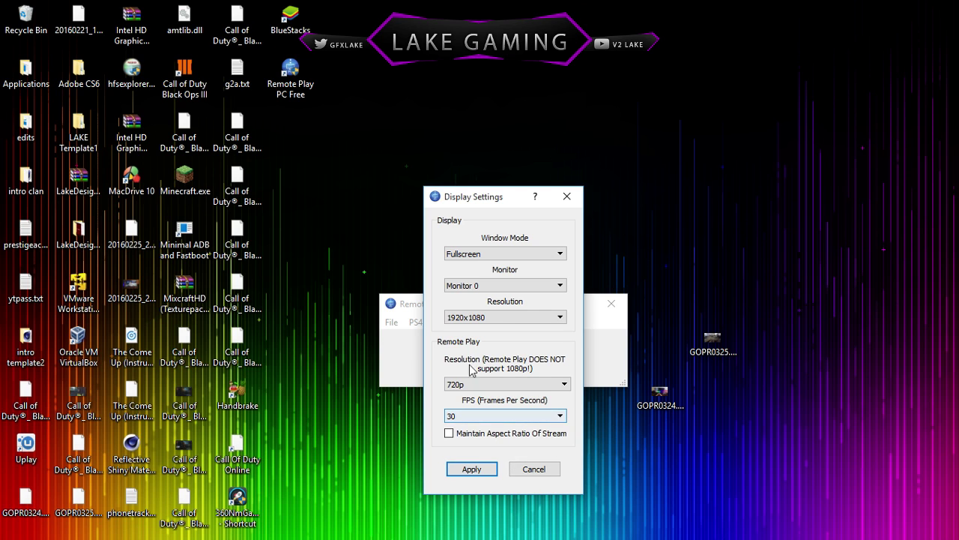
left_click(507, 317)
left_click(507, 323)
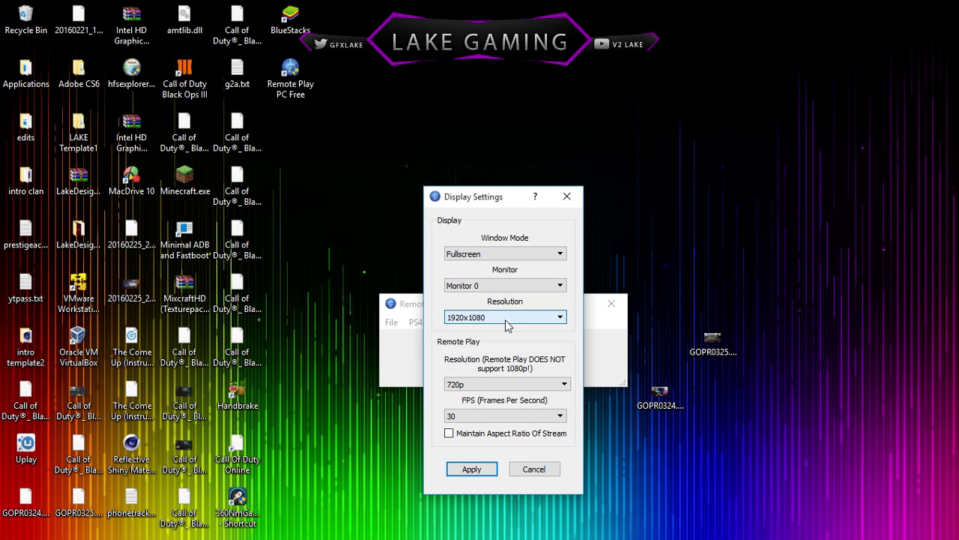
left_click(506, 318)
left_click(505, 322)
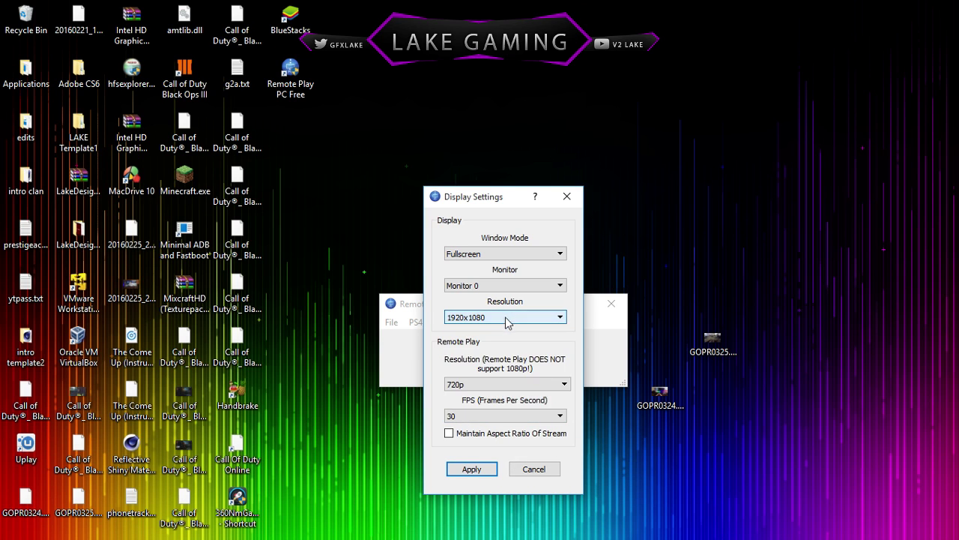
- Choose Fullscreen as the window mode, apply the display settings and acknowledge the notice
left_click(501, 255)
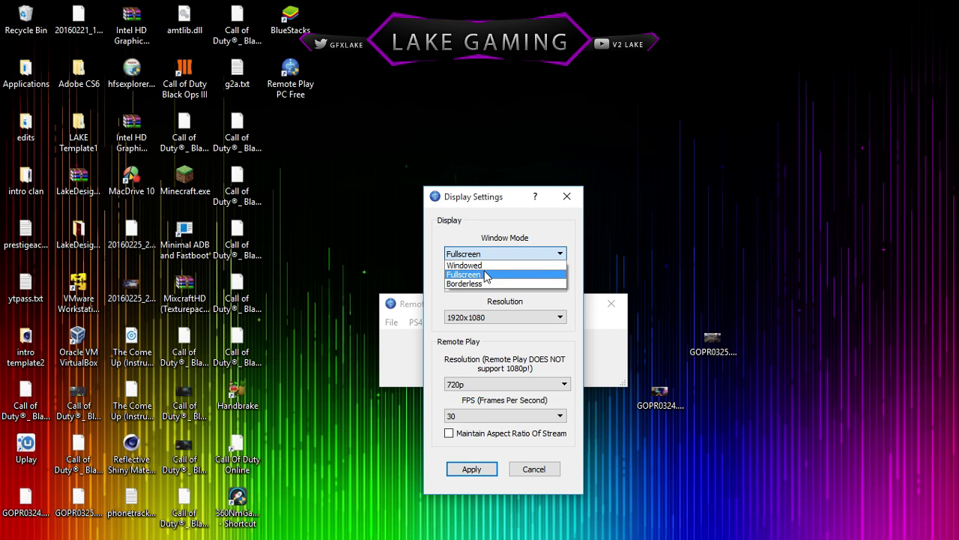
left_click(490, 274)
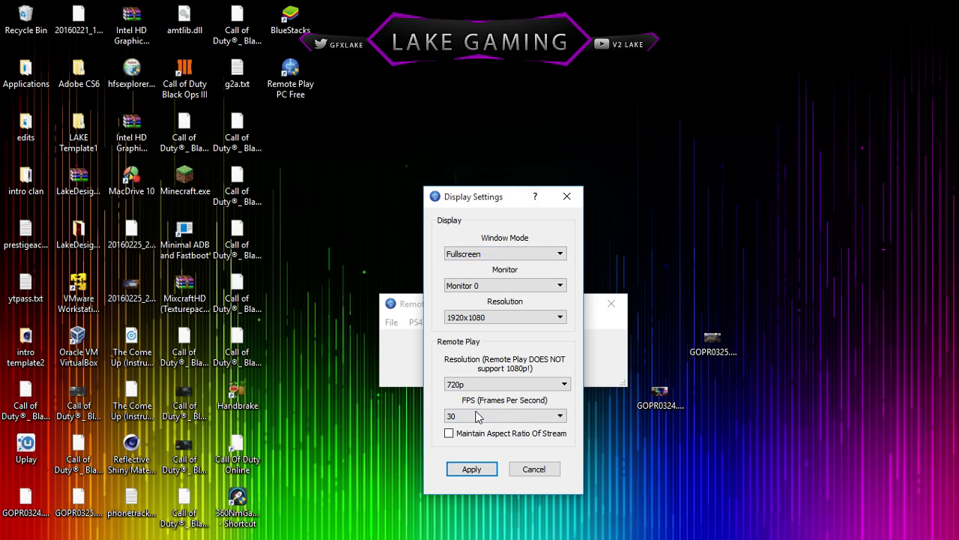
left_click(471, 470)
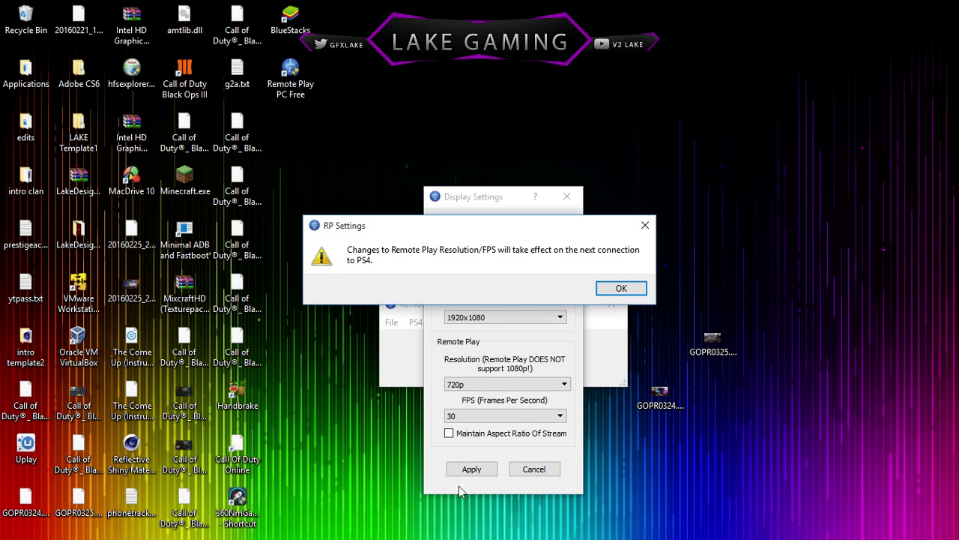
left_click(622, 289)
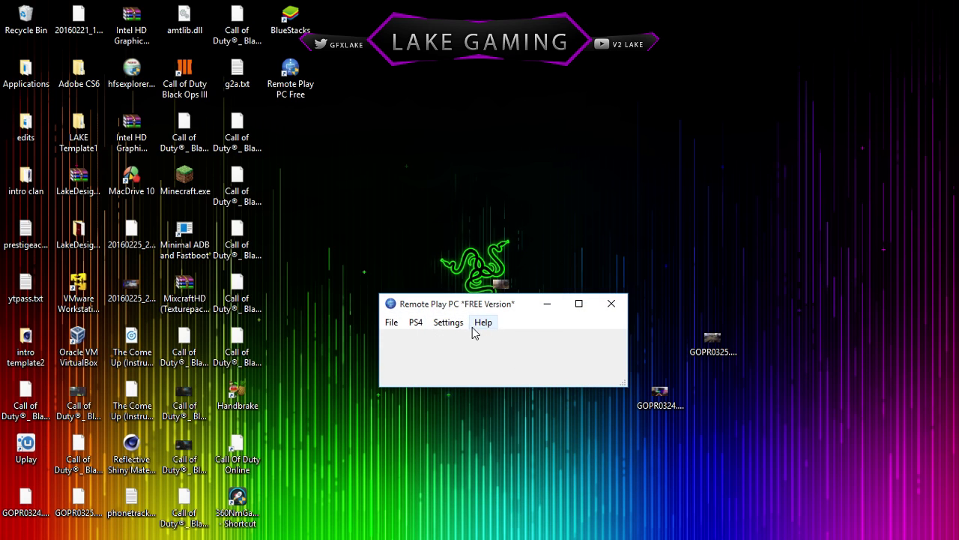
left_click(414, 324)
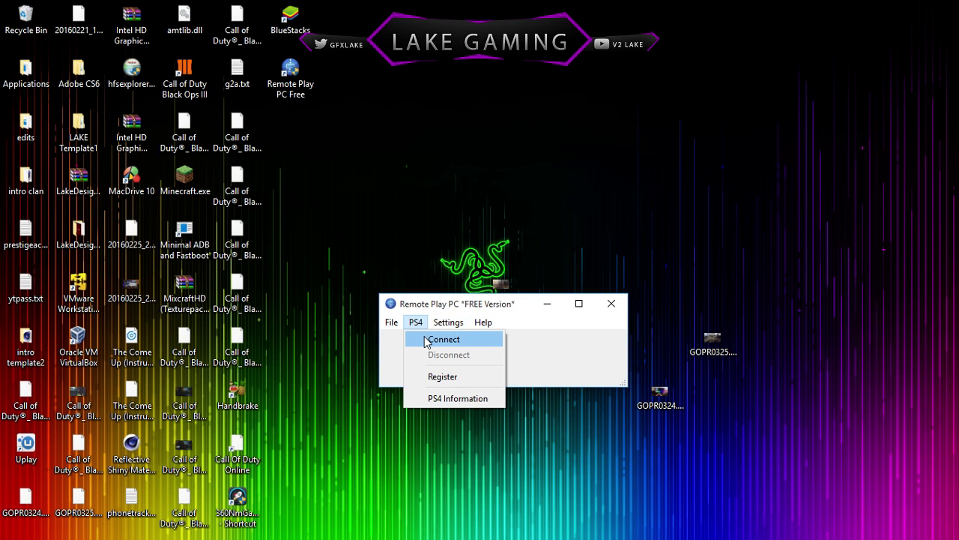
left_click(433, 339)
left_click(575, 270)
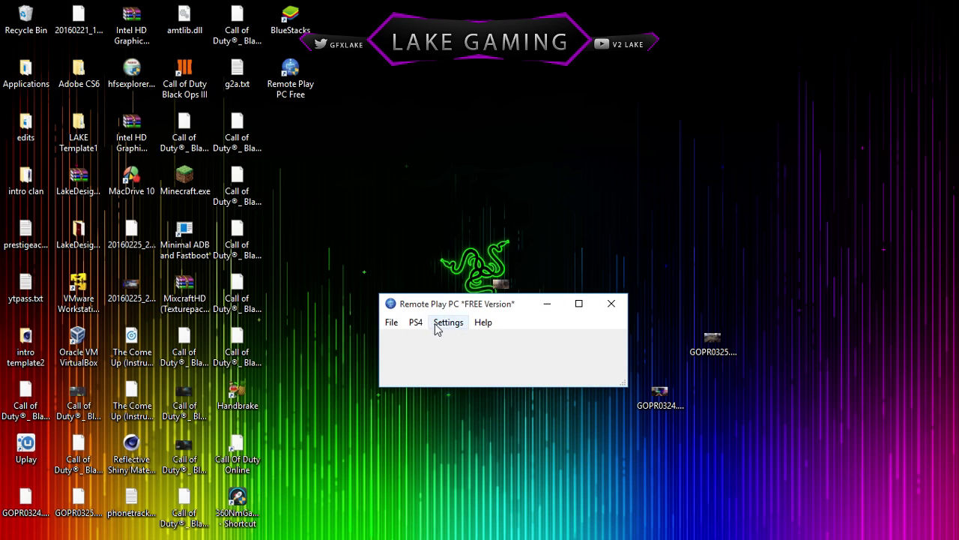
- Open the Register PS4 form, look at its PIN and Playstation Account Username fields, and close it
left_click(447, 322)
mouse_move(415, 322)
left_click(417, 379)
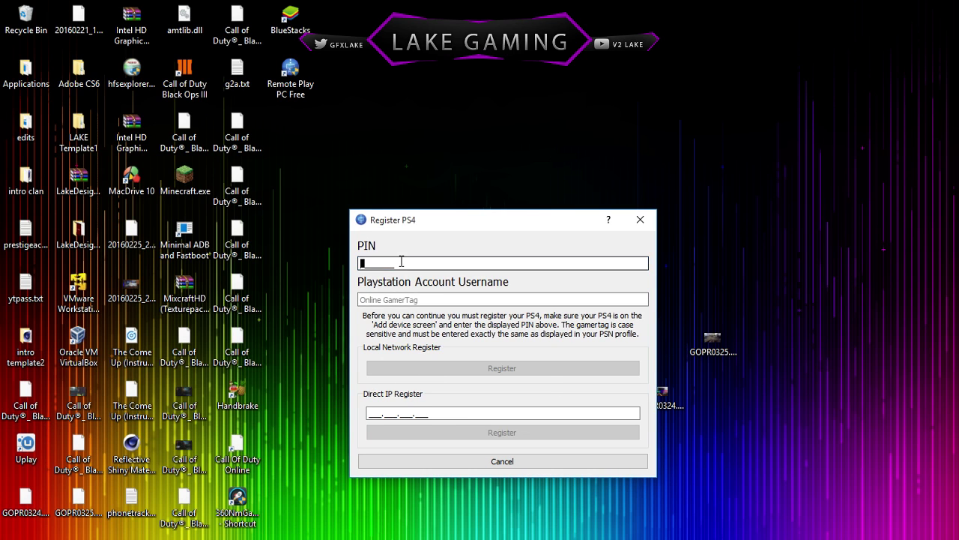
left_click(376, 299)
left_click(640, 219)
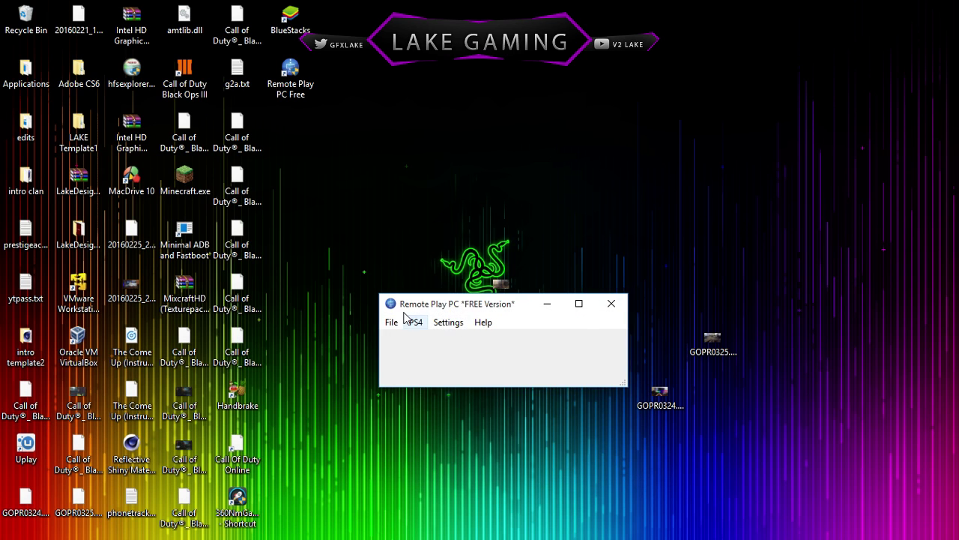
- Connect to the PS4 by searching for it on the network with Search and Connect
left_click(415, 321)
left_click(428, 342)
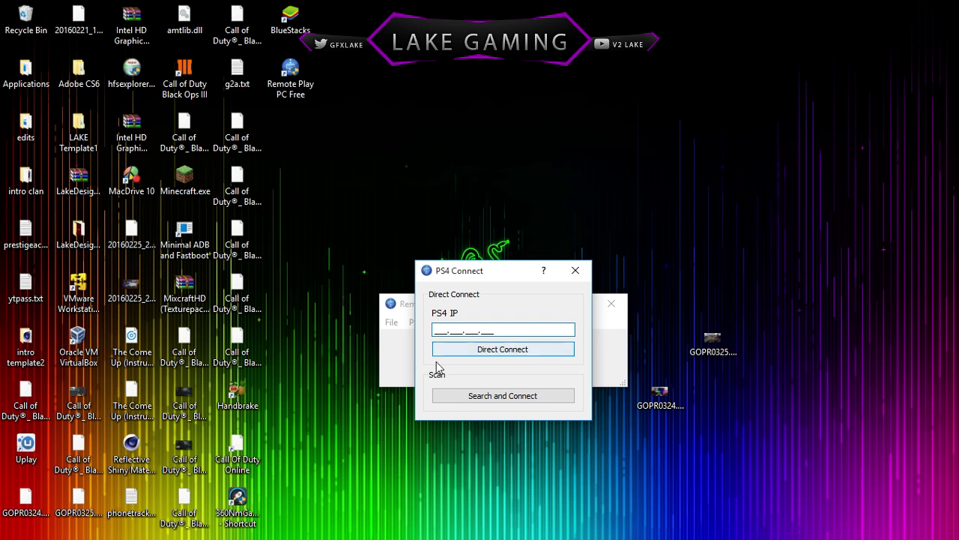
left_click(450, 394)
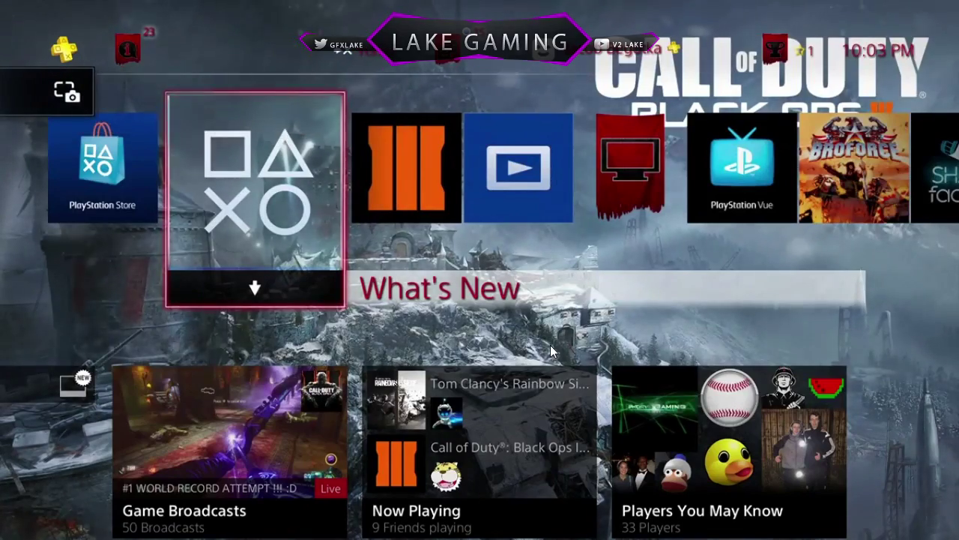
- Browse the streamed PS4 home screen between the What's New, Call of Duty: Black Ops III and Media Player tiles
key("Right")
key("Up")
key("Left")
key("Down")
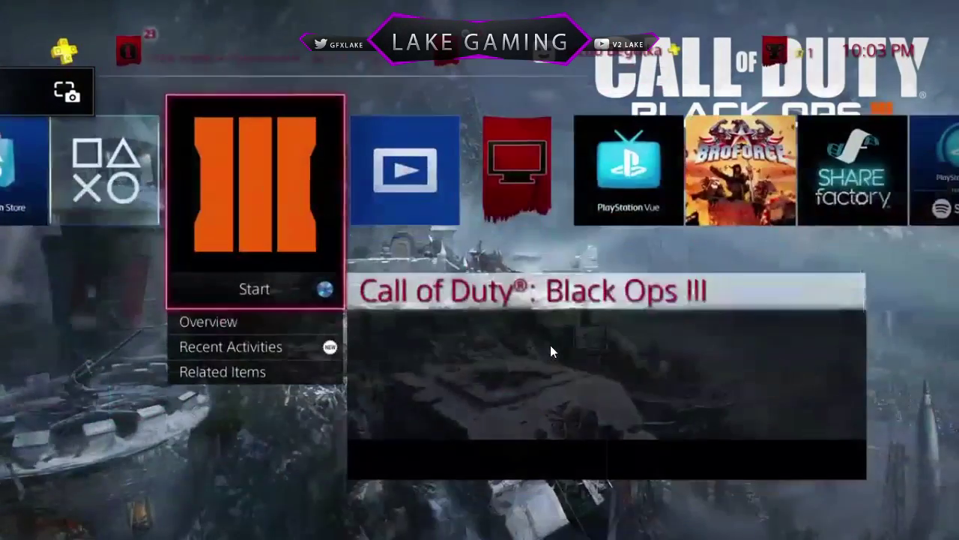
key("Right")
key("Right")
key("Left")
key("Left")
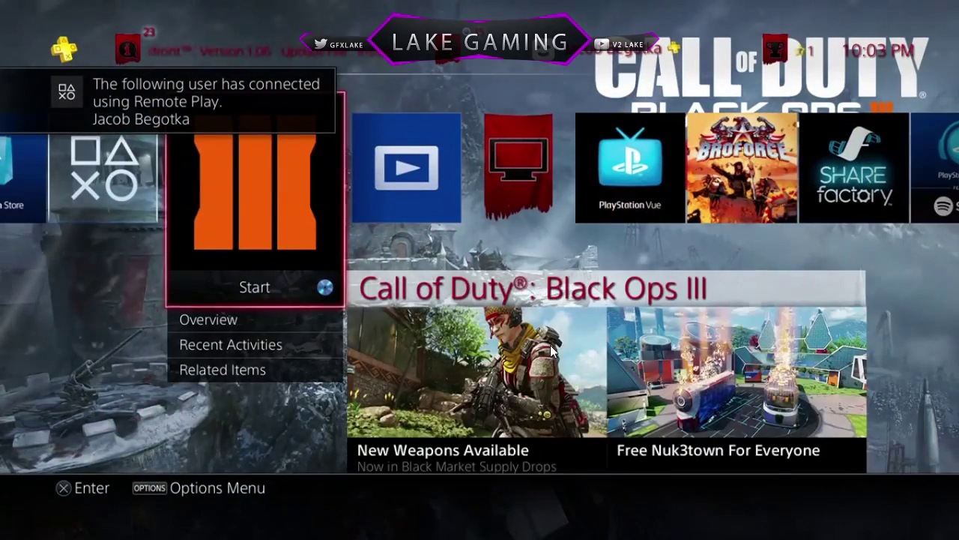
key("Right")
key("Left")
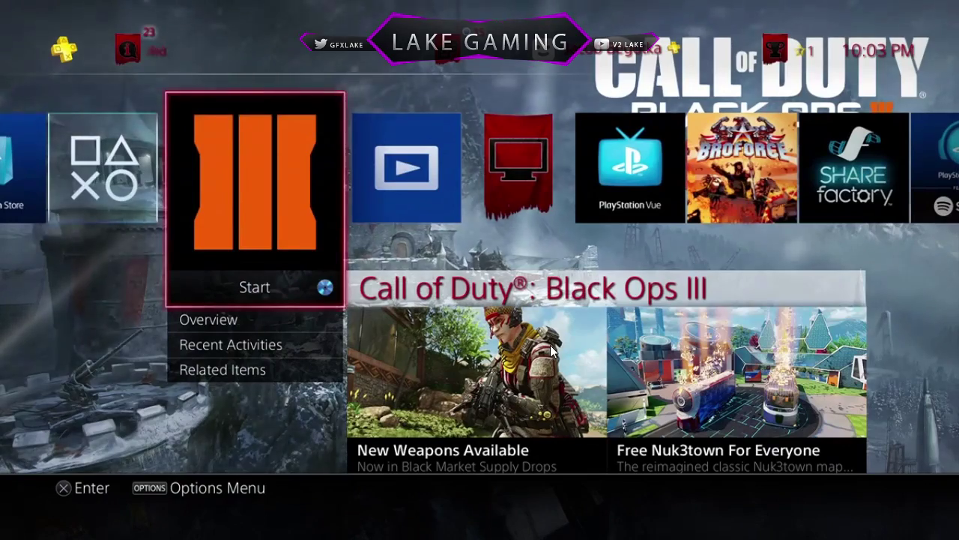
key("Right")
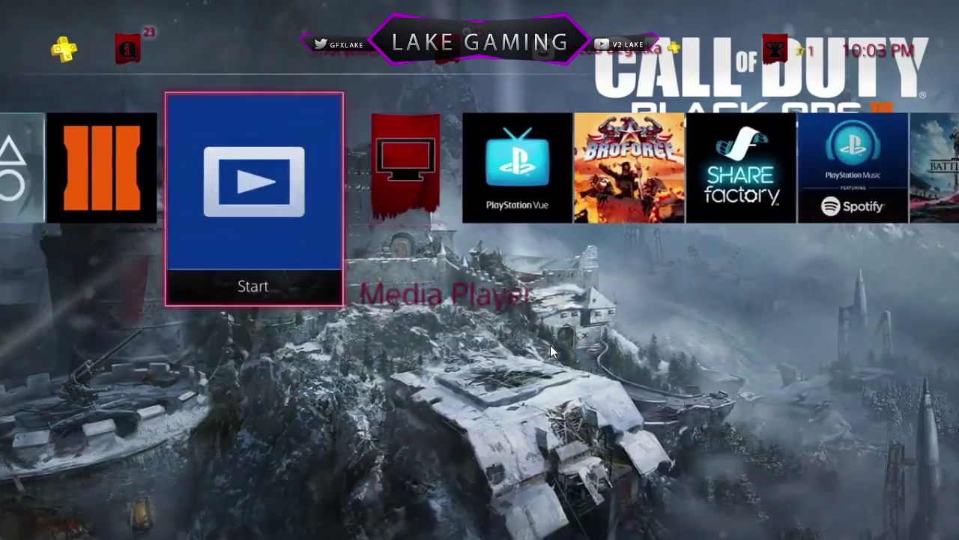
key("Left")
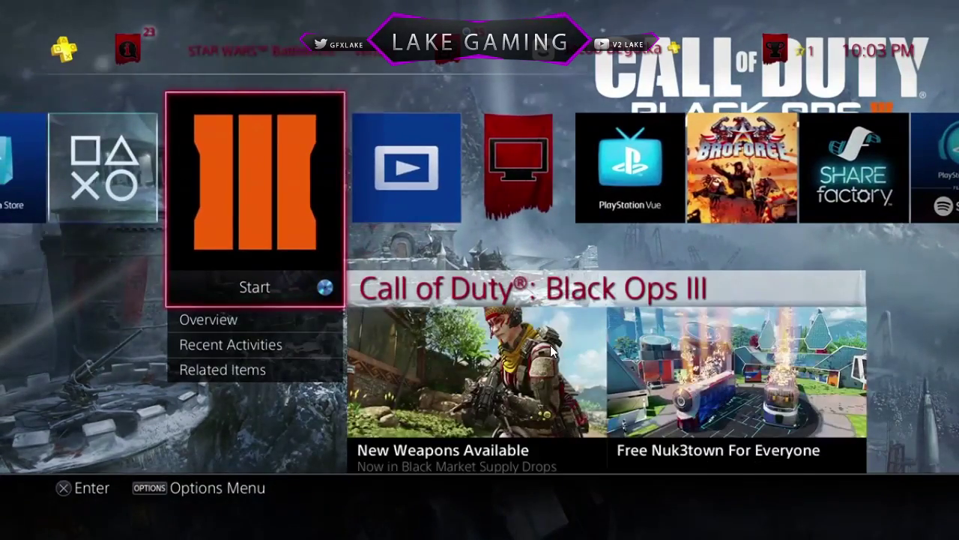
- Look through the What's New activity feed and return to the tile row
key("Left")
key("Down")
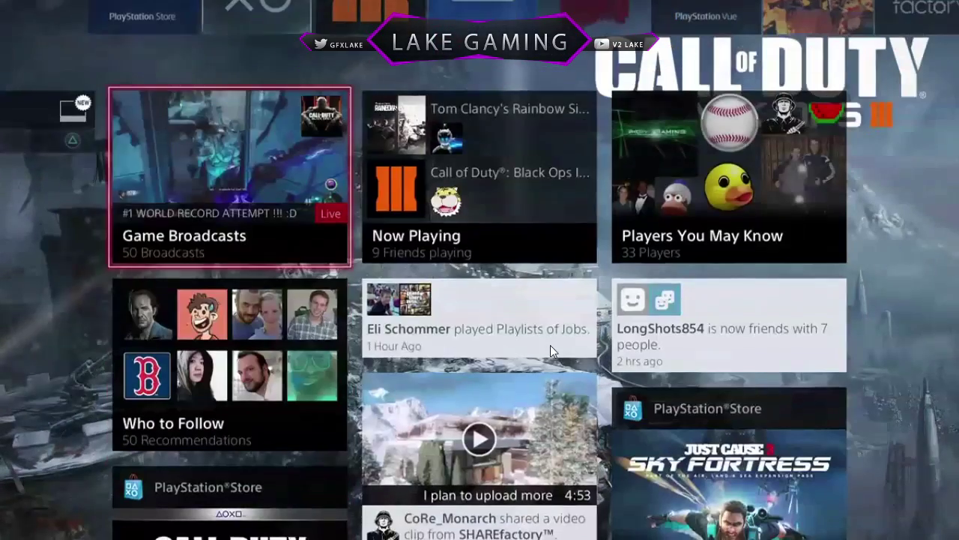
key("Down")
key("Up")
key("Up")
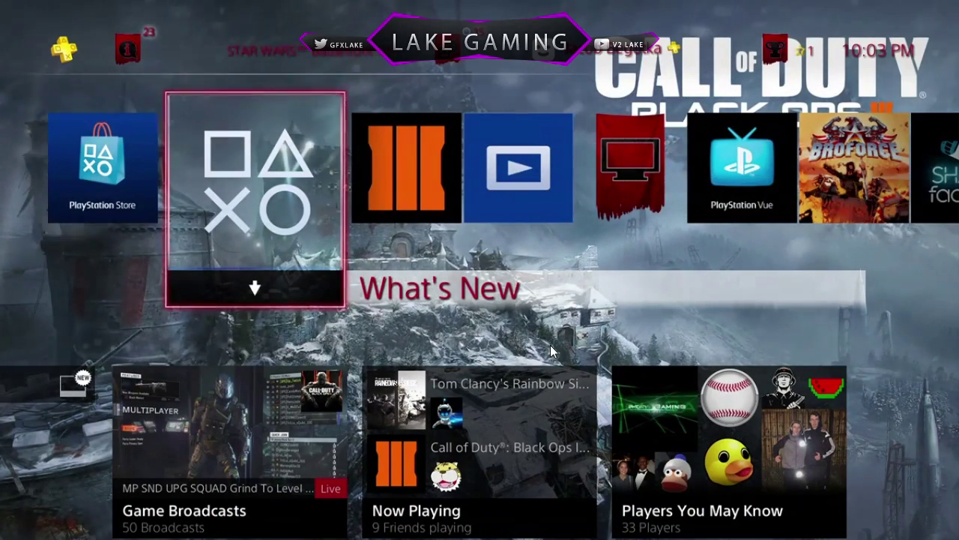
- Open Settings from the function area of the PS4 home screen
key("Right")
key("Right")
key("Right")
key("Up")
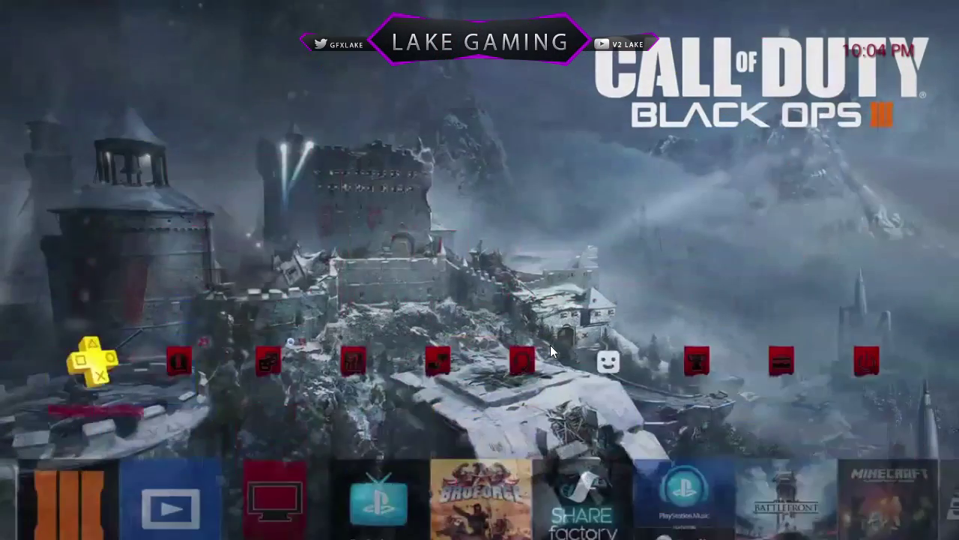
key("Right")
key("Right")
key("Right")
key("Right")
key("Right")
key("Right")
key("Right")
key("Right")
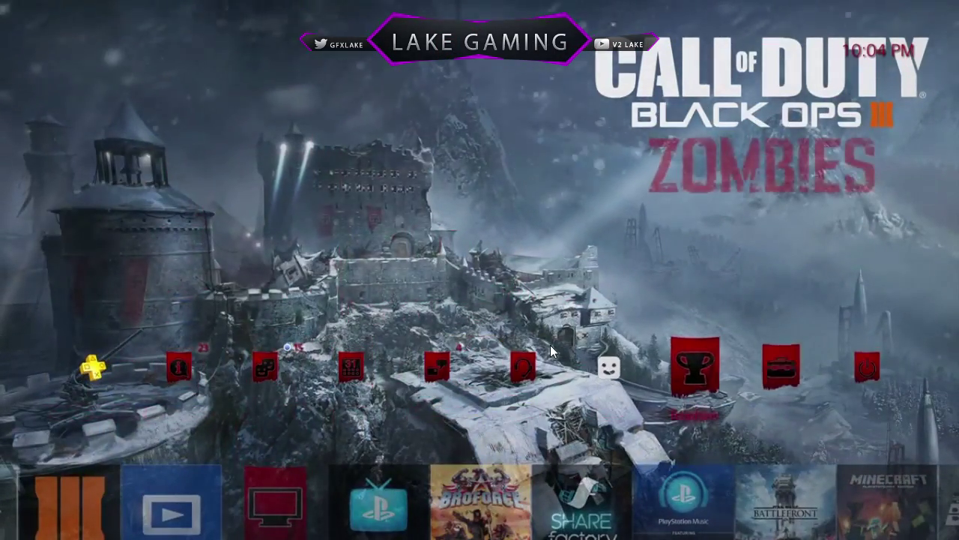
key("Return")
- Find and open Remote Play Connection Settings in the PS4 Settings list
key("Down")
key("Down")
key("Down")
key("Down")
key("Down")
key("Down")
key("Down")
key("Down")
key("Down")
key("Down")
key("Down")
key("Down")
key("Down")
key("Down")
key("Down")
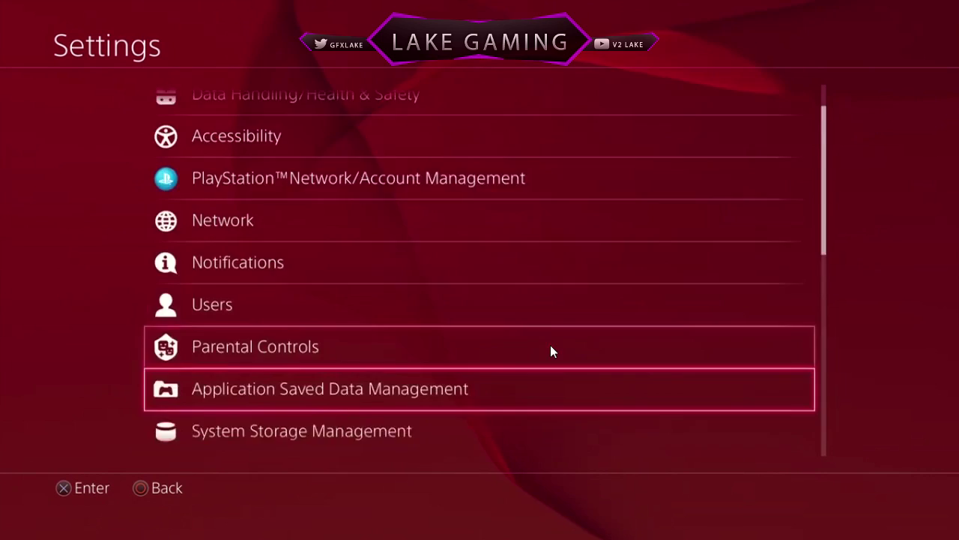
key("Up")
key("Up")
key("Up")
key("Up")
key("Up")
key("Up")
key("Up")
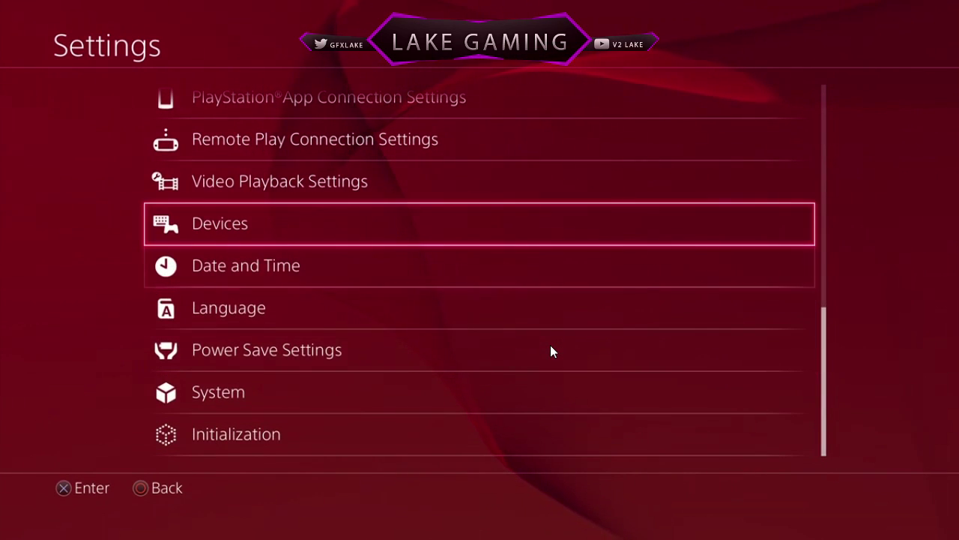
key("Down")
key("Return")
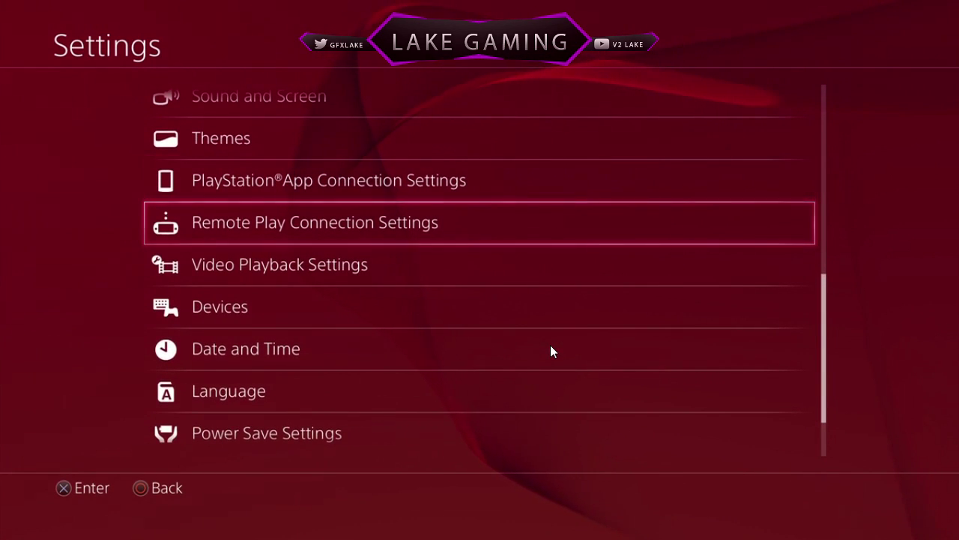
- Try to open the Add Device screen in Remote Play Connection Settings, dismiss the message and return to the home screen
key("Down")
key("Down")
key("Return")
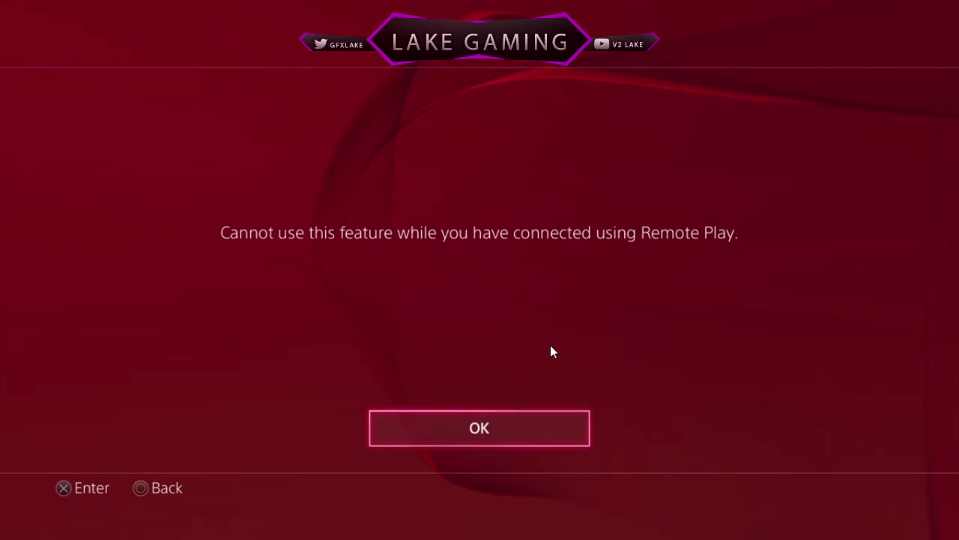
key("Return")
key("Escape")
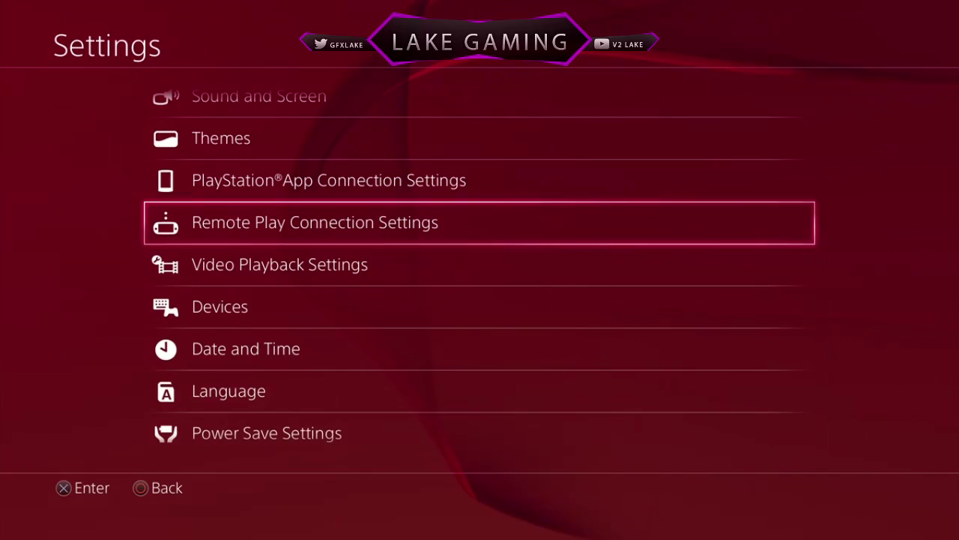
key("Escape")
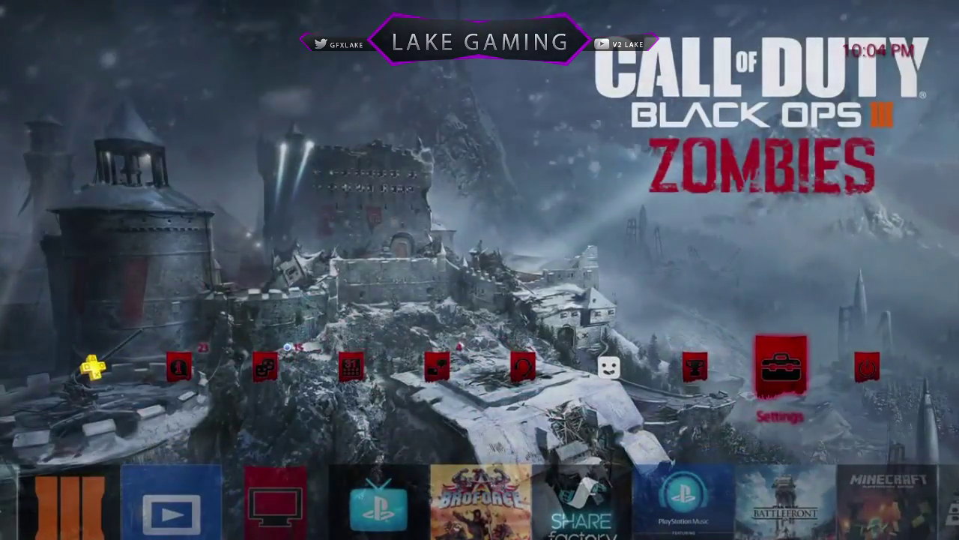